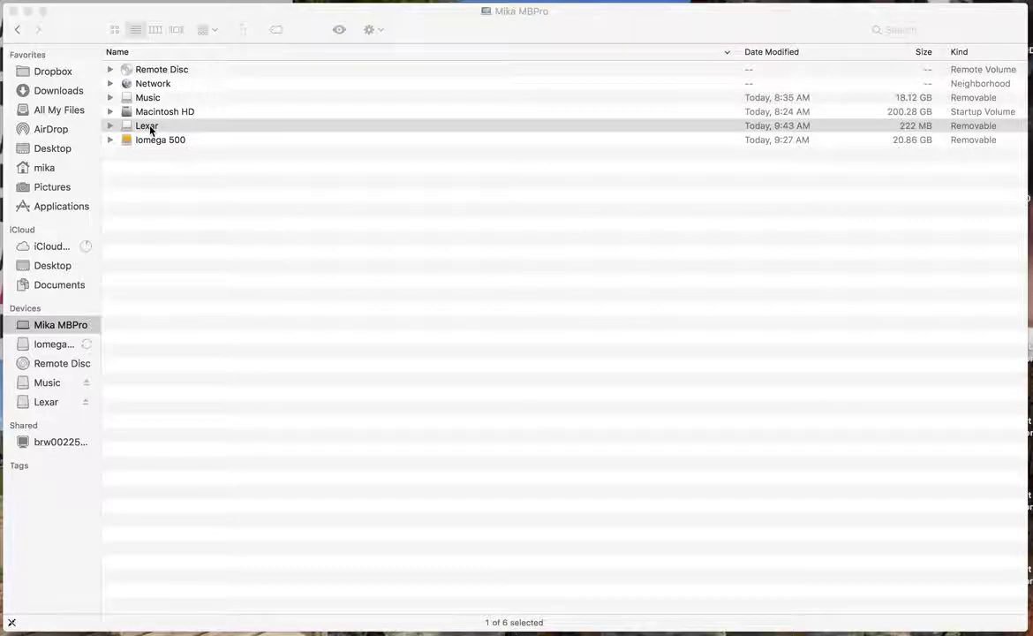
- Bring up the context menu for the Lexar drive in Finder's drive list
right_click(150, 128)
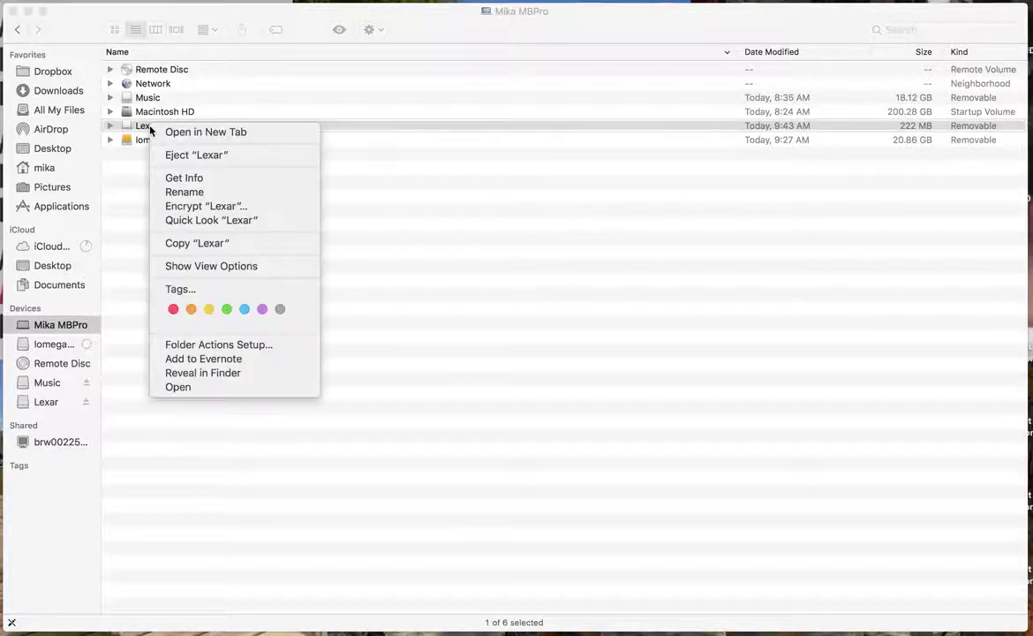
- Try to encrypt the Lexar drive from Finder, entering a password twice and the hint 'temp'
click(212, 208)
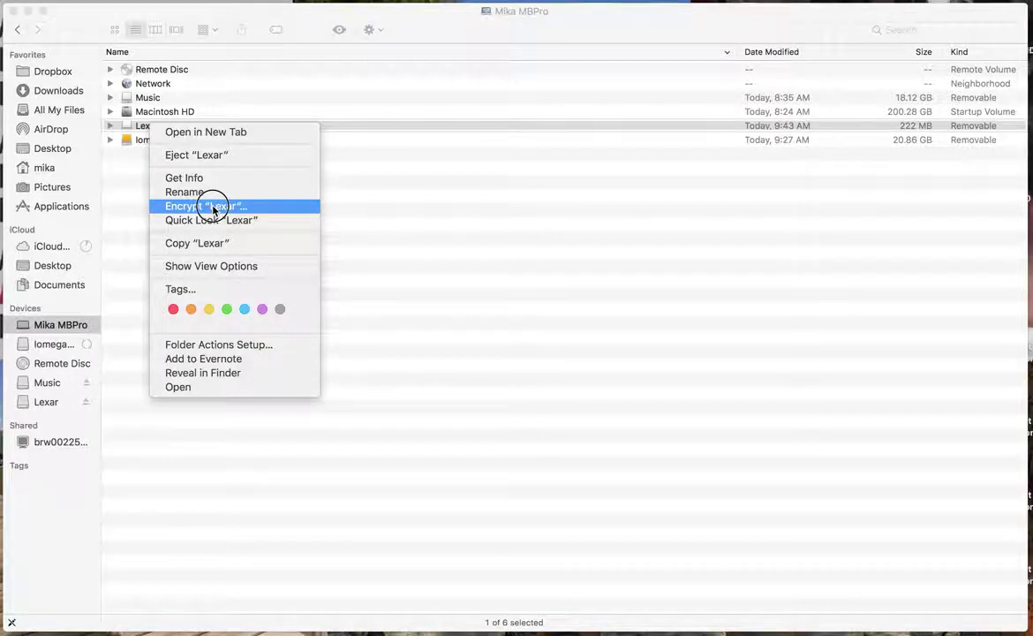
click(480, 147)
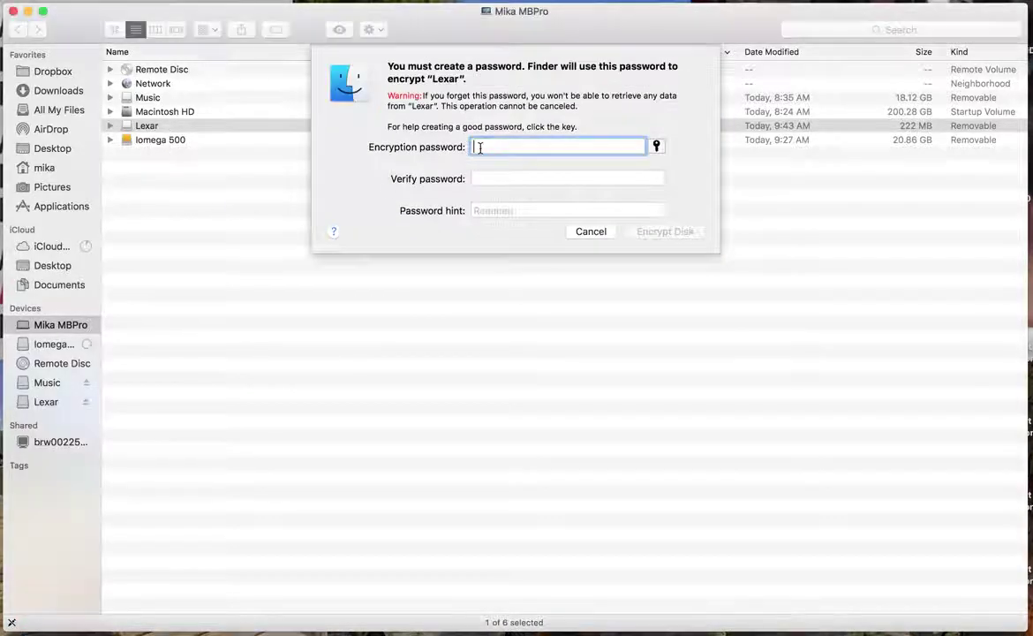
text(••••••••)
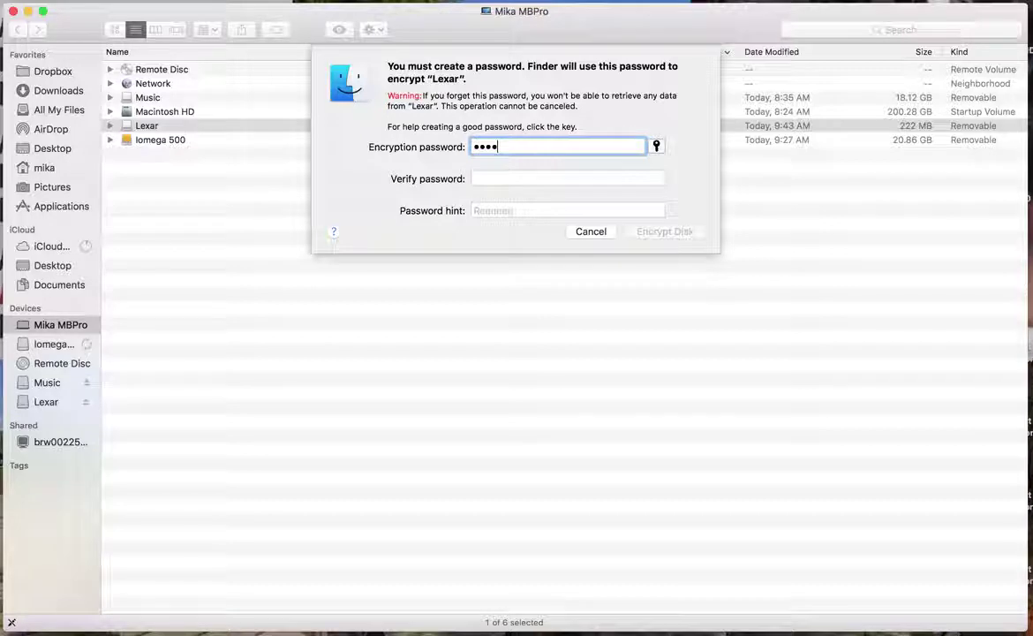
click(494, 178)
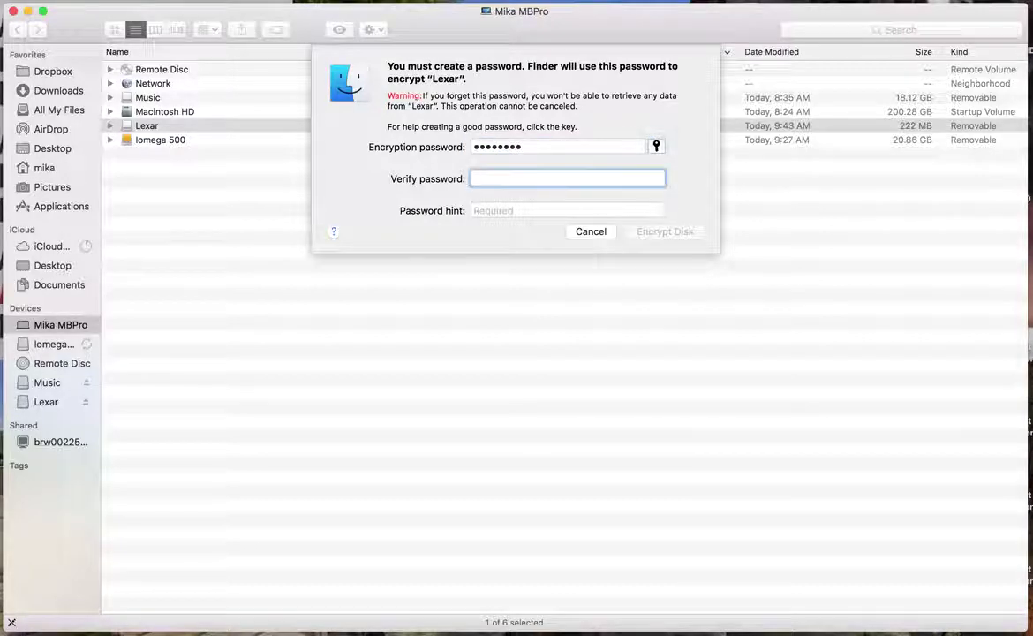
text(••••••••)
key(Tab)
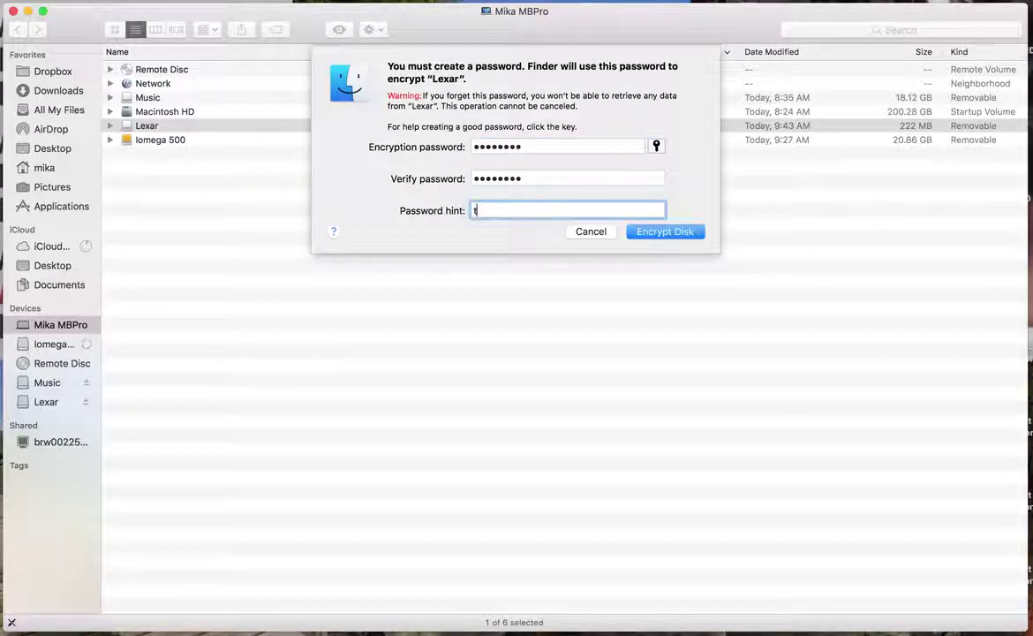
text(temp)
click(654, 232)
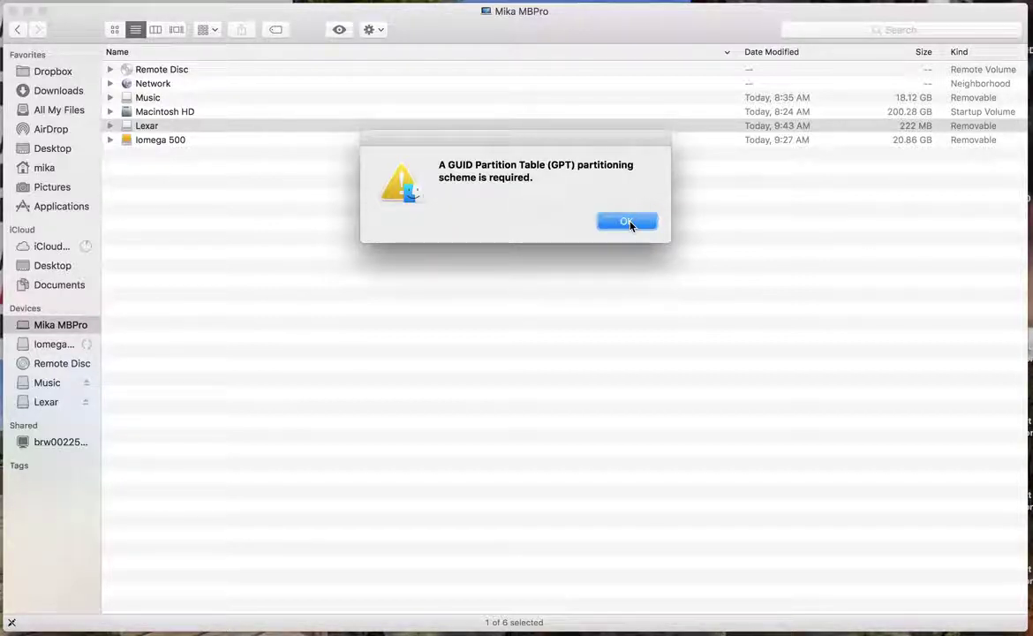
- Acknowledge the alert saying a GUID Partition Table scheme is required
click(627, 222)
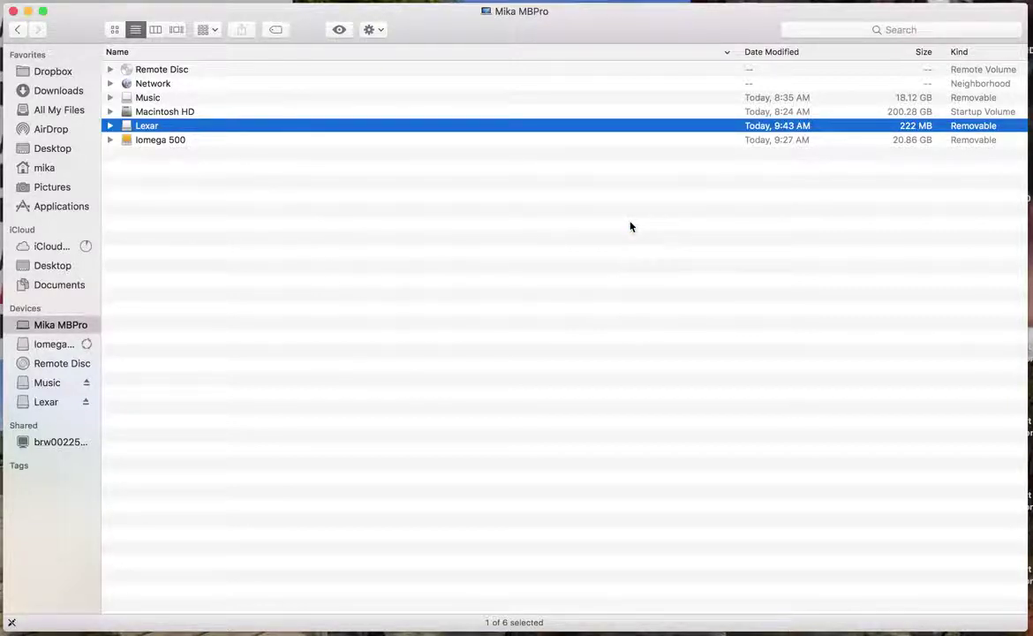
- Launch Disk Utility from Applications > Utilities in the Dock
mouse_move(915, 624)
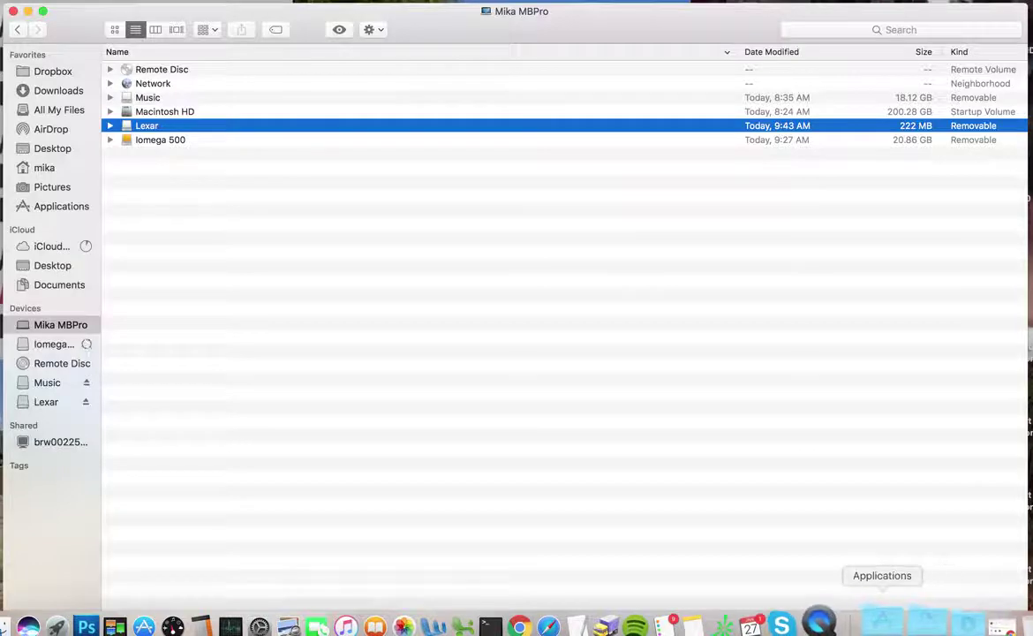
click(883, 623)
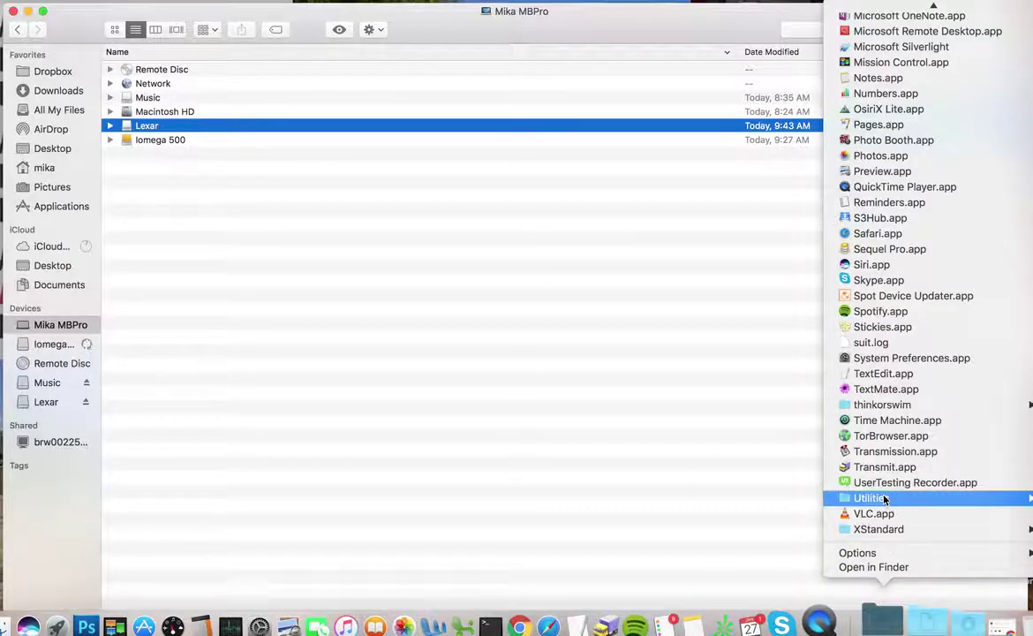
mouse_move(884, 500)
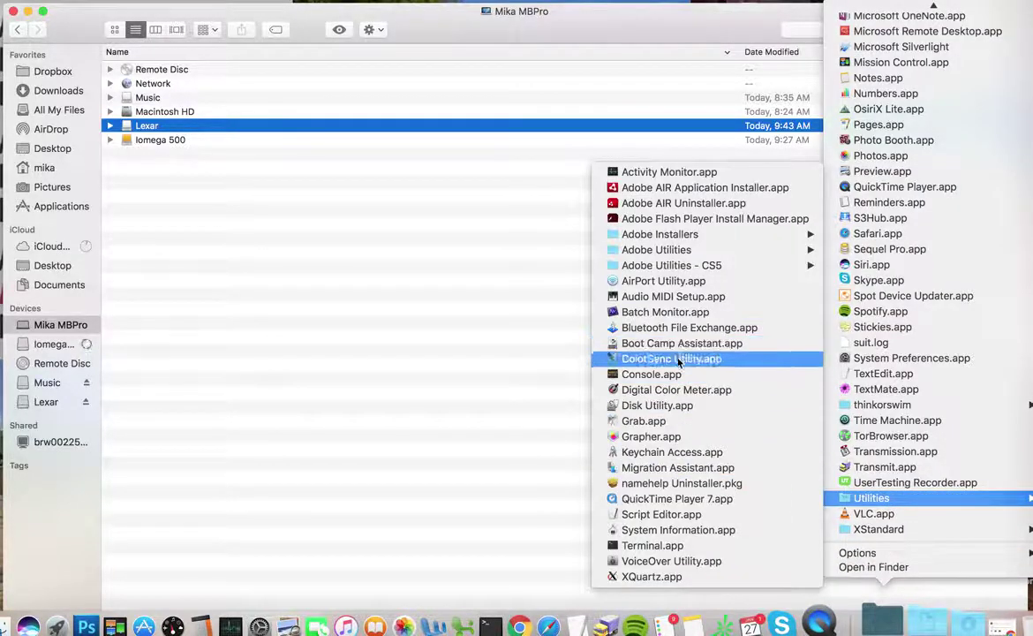
click(666, 407)
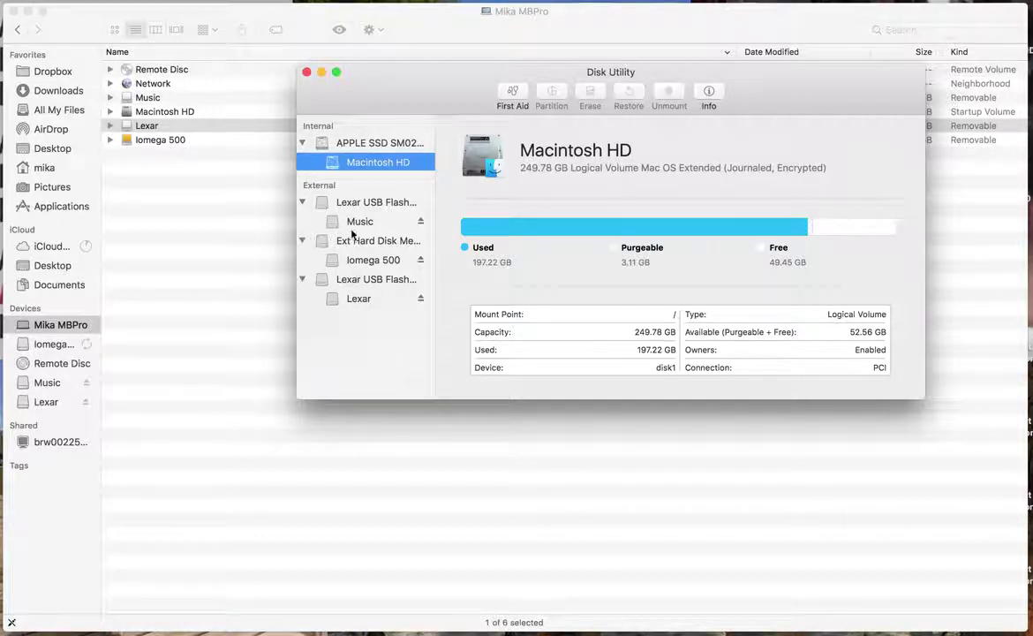
- Collapse the other disks in the sidebar and select the Lexar flash drive
click(302, 203)
click(302, 221)
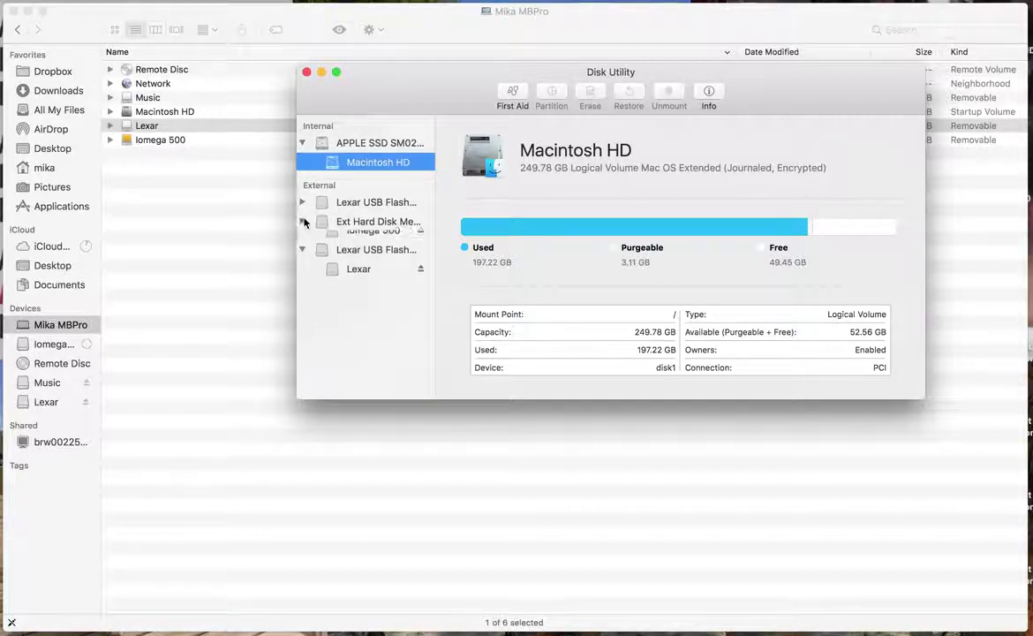
click(302, 143)
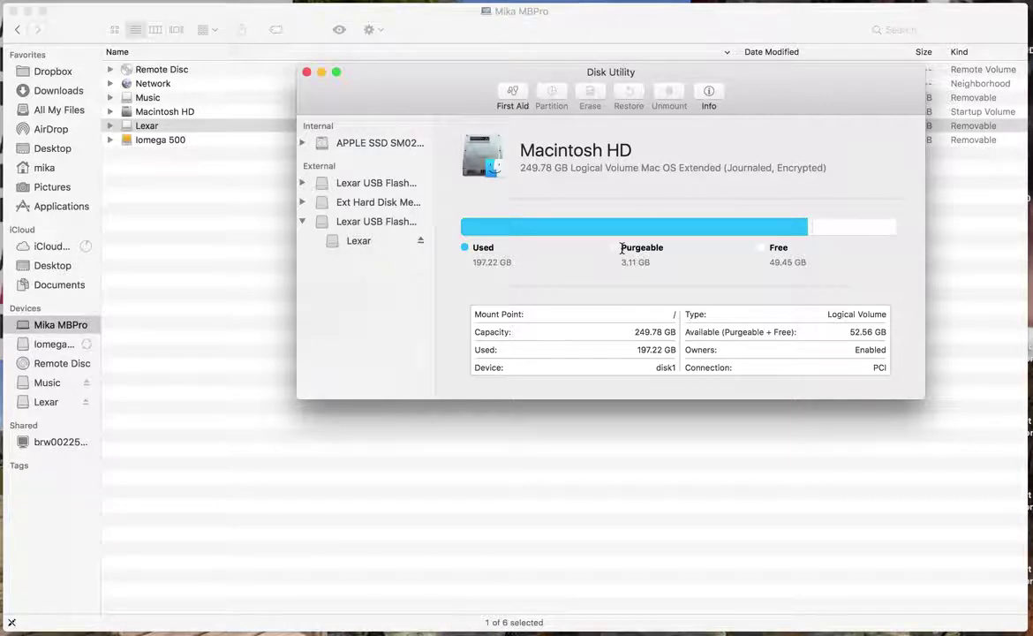
click(363, 229)
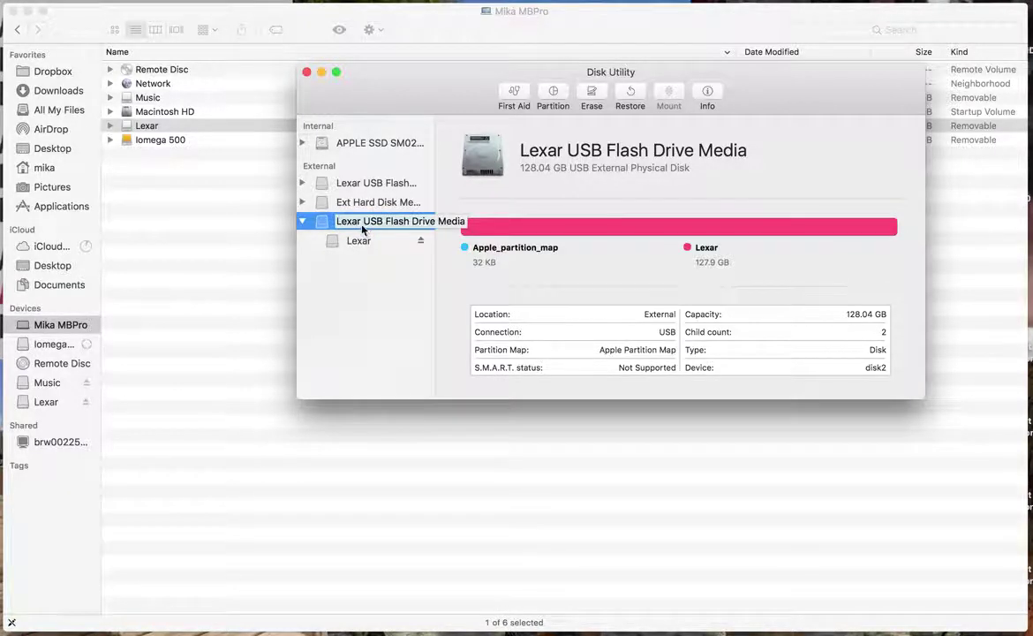
- Select the Lexar USB Flash Drive Media disk, cancel the accidental rename, and bring up Erase
click(359, 241)
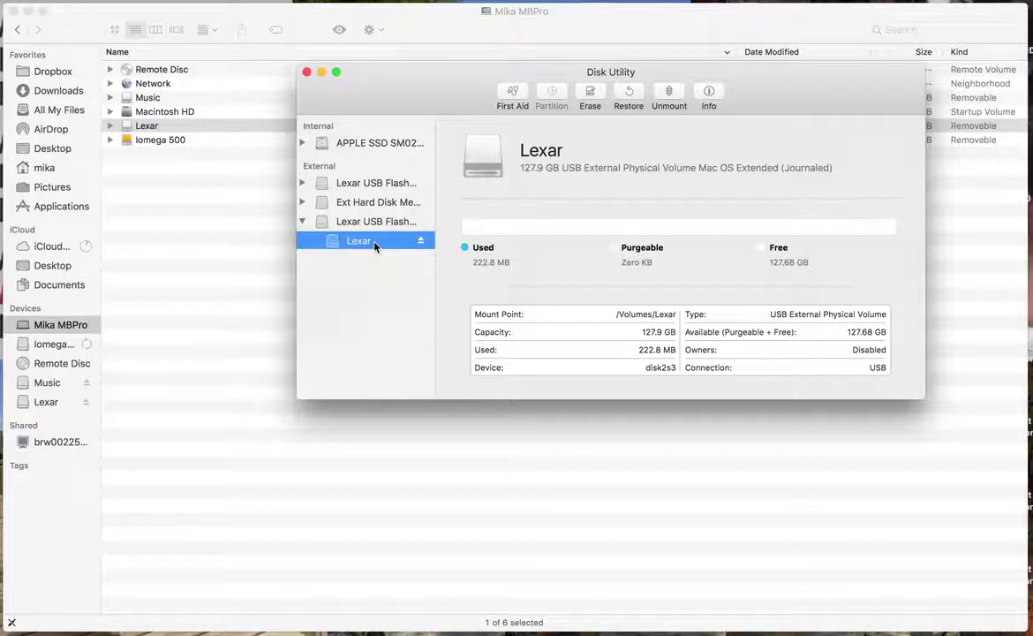
click(360, 222)
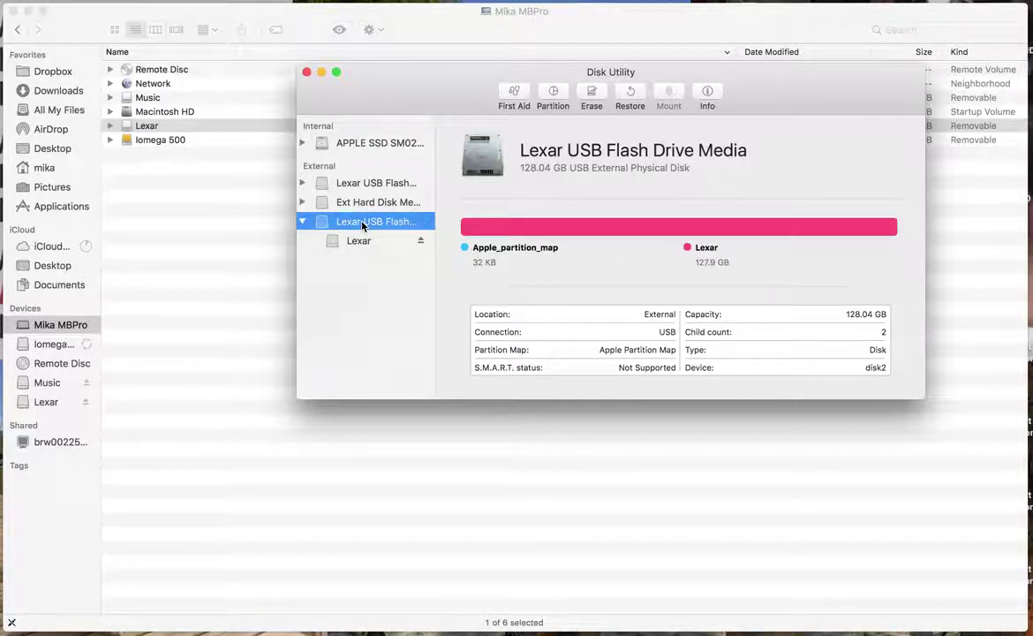
click(371, 228)
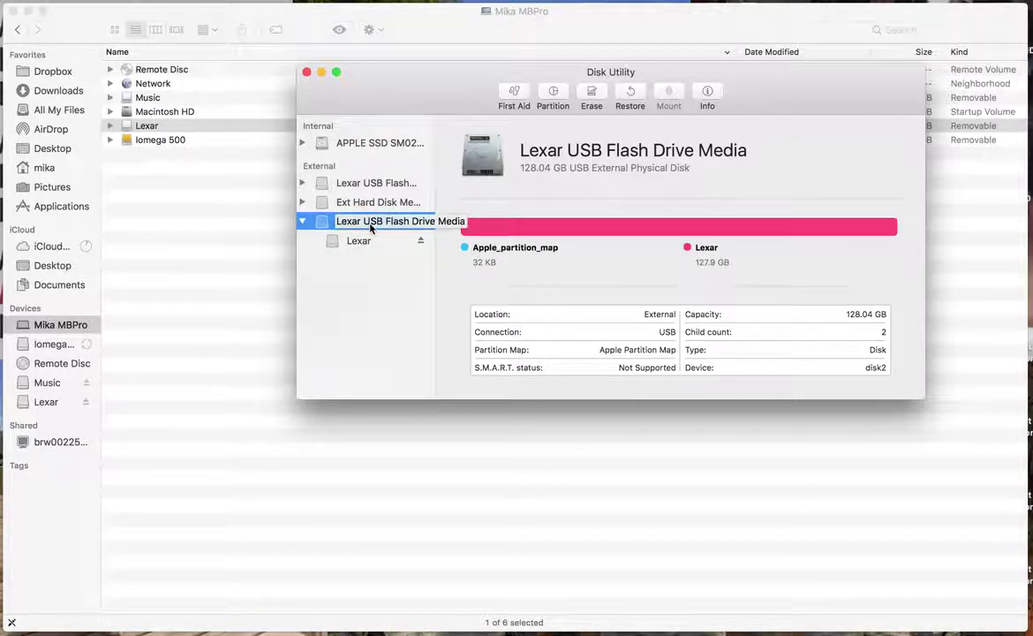
key(Escape)
click(596, 95)
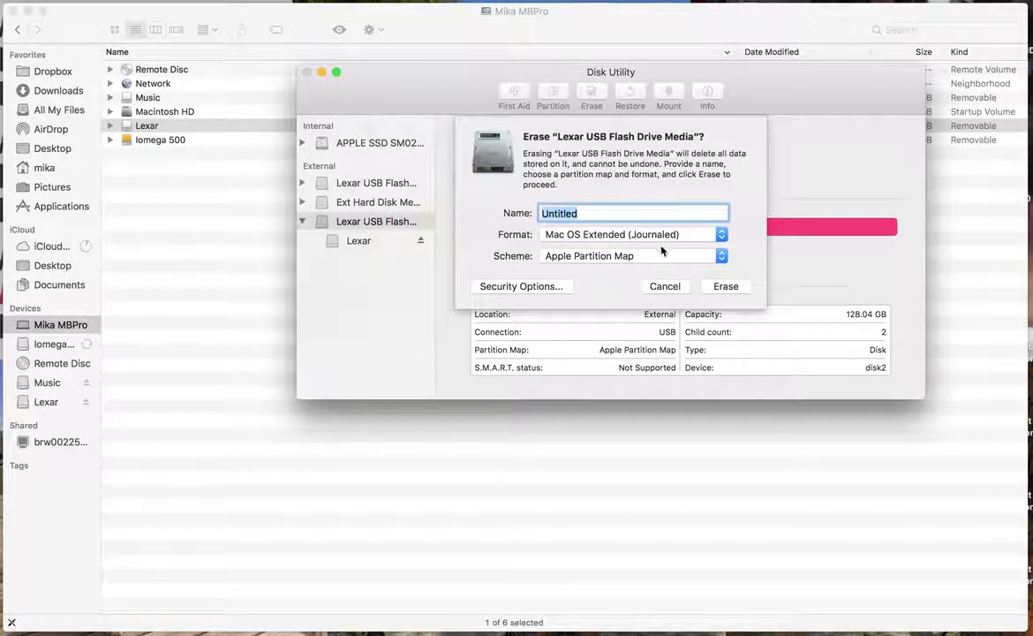
- Set the erase scheme to GUID Partition Map and the format to Mac OS Extended (Journaled, Encrypted)
click(575, 261)
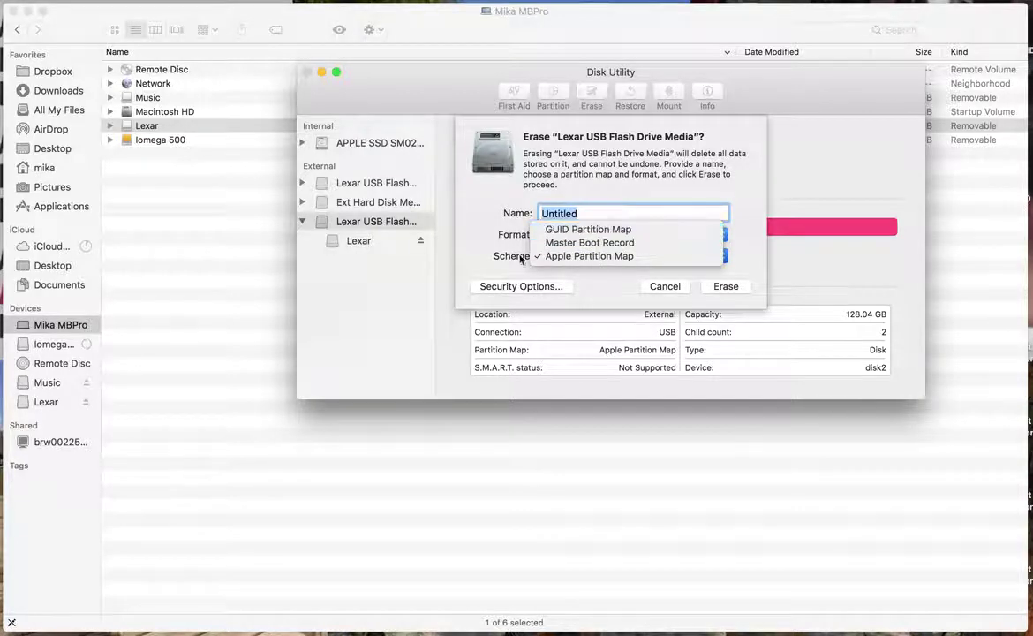
click(466, 234)
click(622, 236)
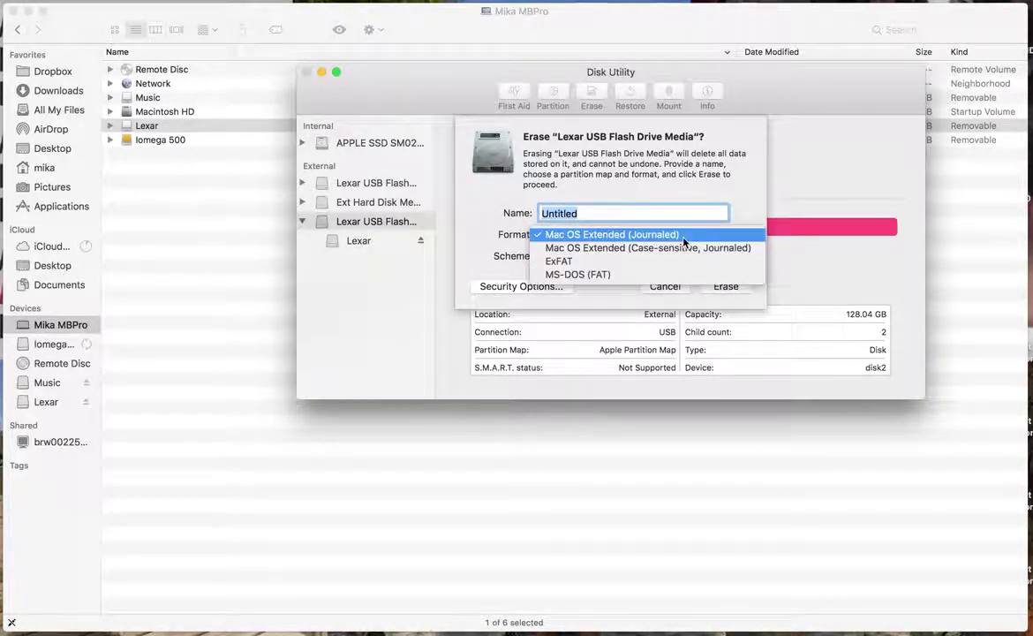
click(499, 238)
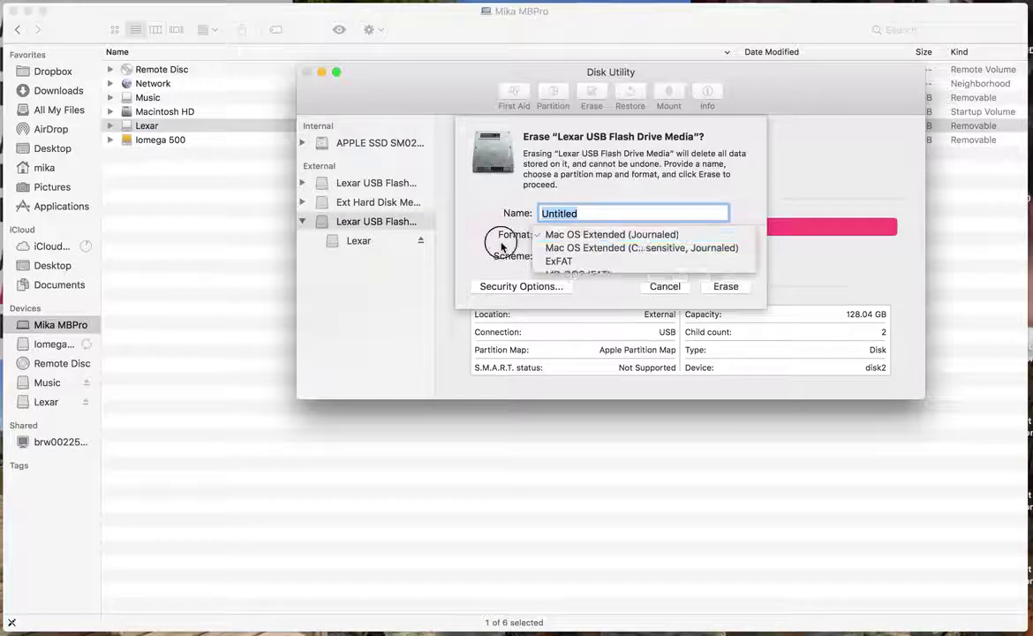
click(597, 235)
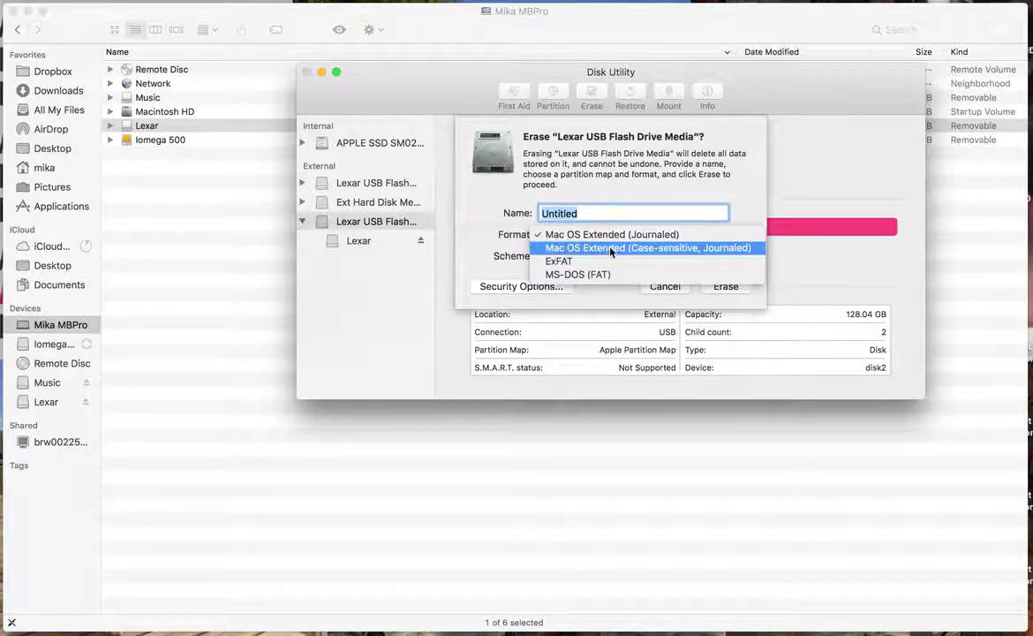
click(468, 208)
click(566, 255)
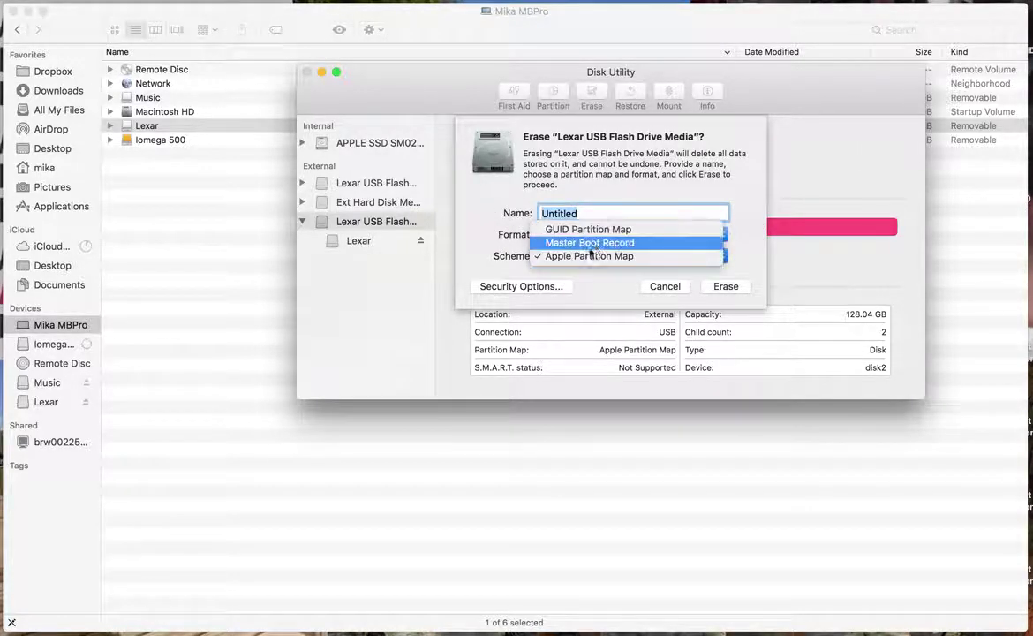
click(605, 231)
click(610, 236)
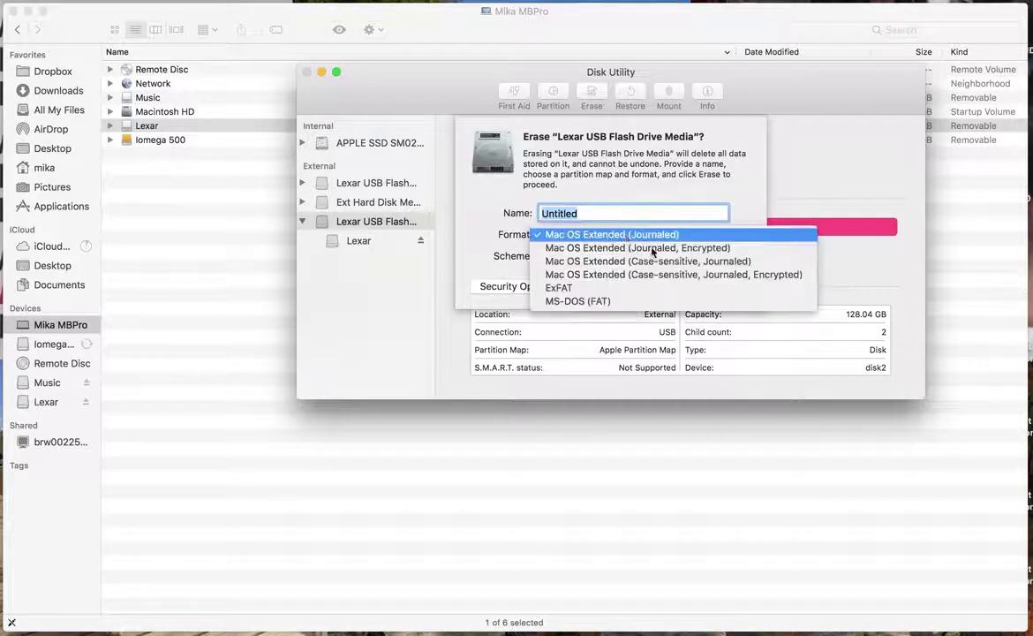
click(721, 250)
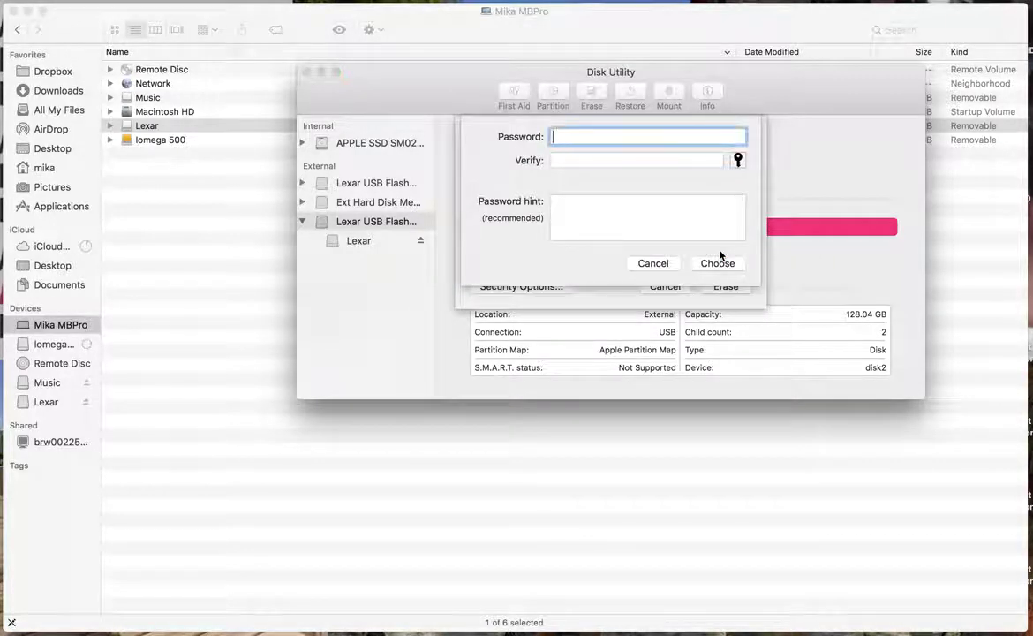
- Enter and verify the encryption password, add the hint 'temp', and accept
text(•••••••••)
key(Tab)
text(•••••••••)
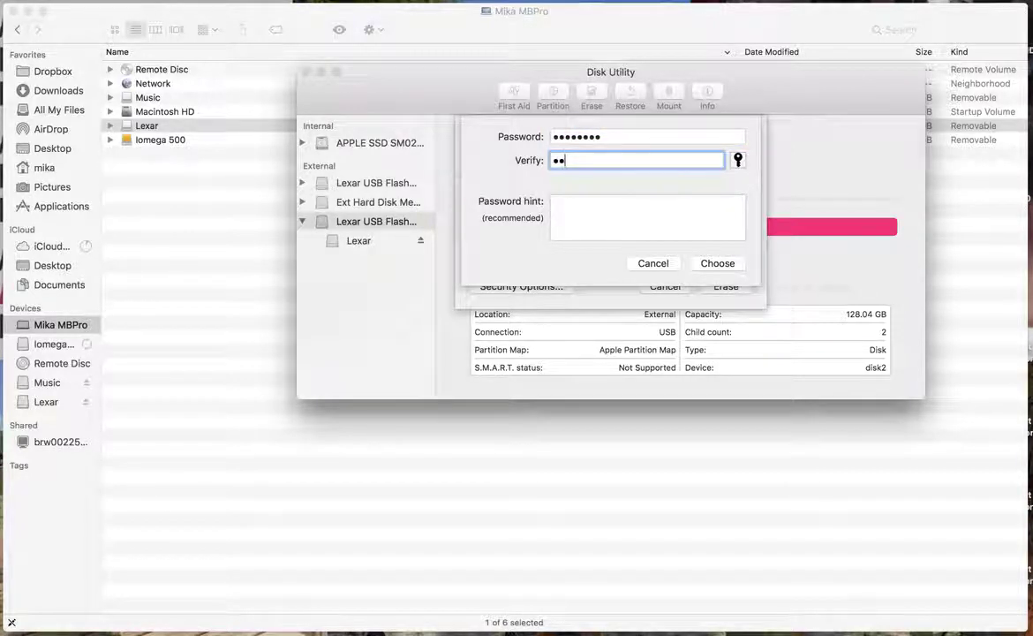
key(Tab)
key(Tab)
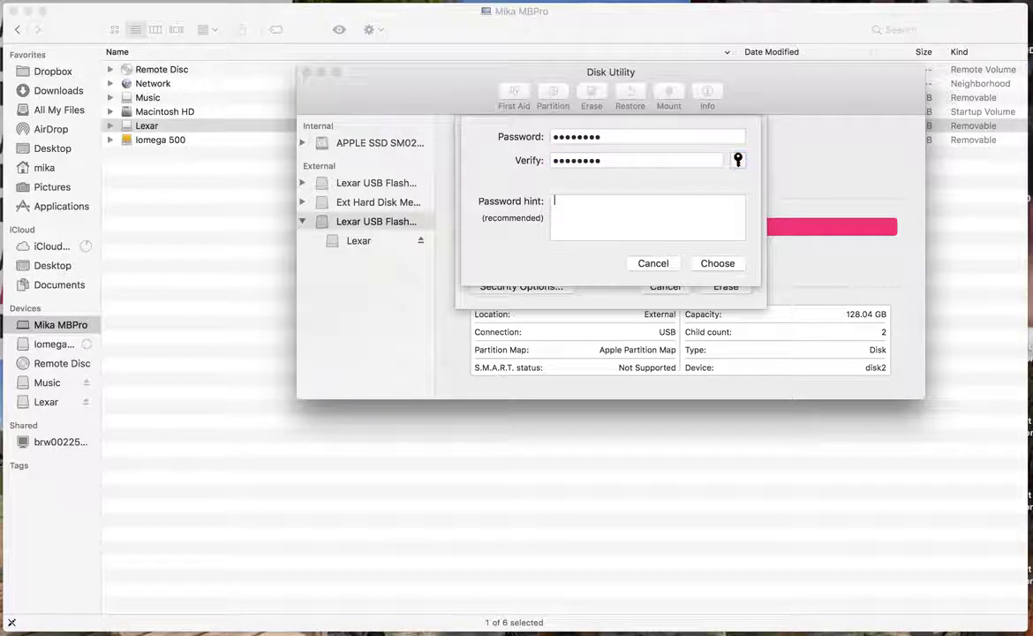
text(temp)
click(723, 266)
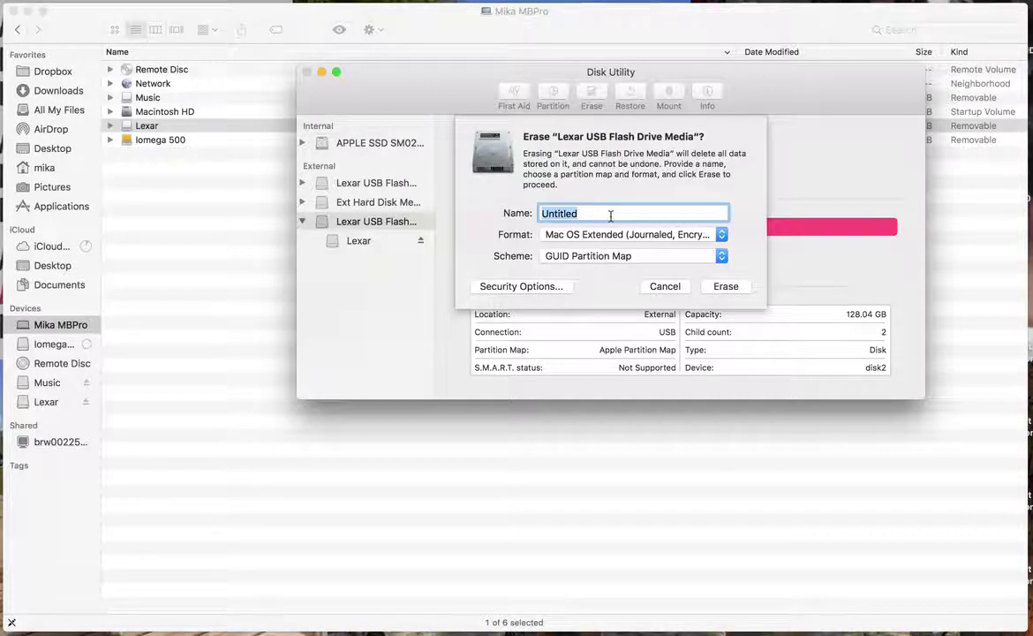
- Name the volume 'Encrypted' and erase the Lexar drive with the encrypted GUID settings
text(Enc)
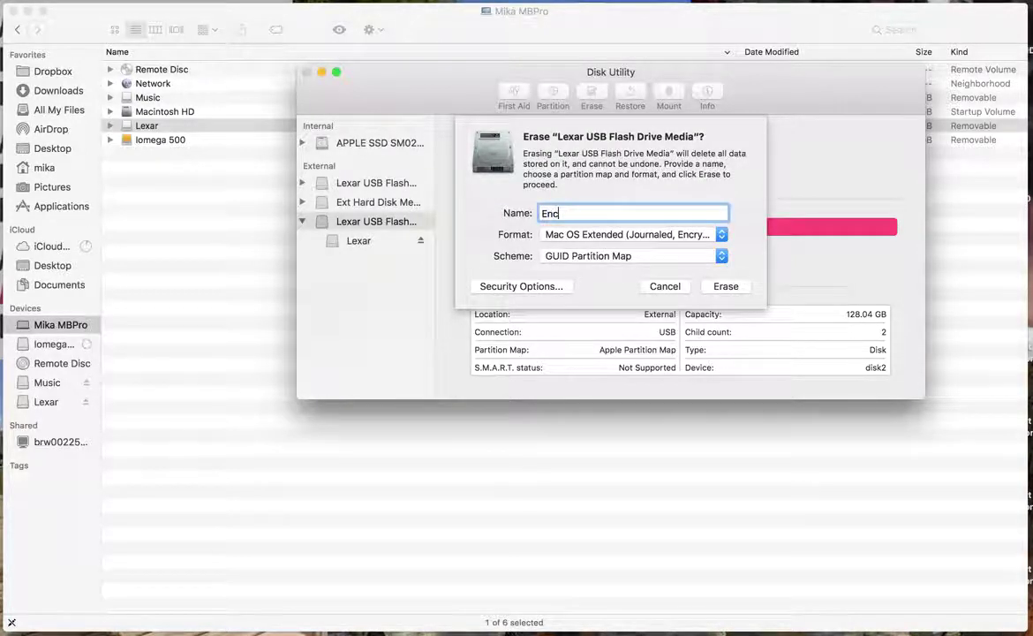
text(rypted)
click(725, 286)
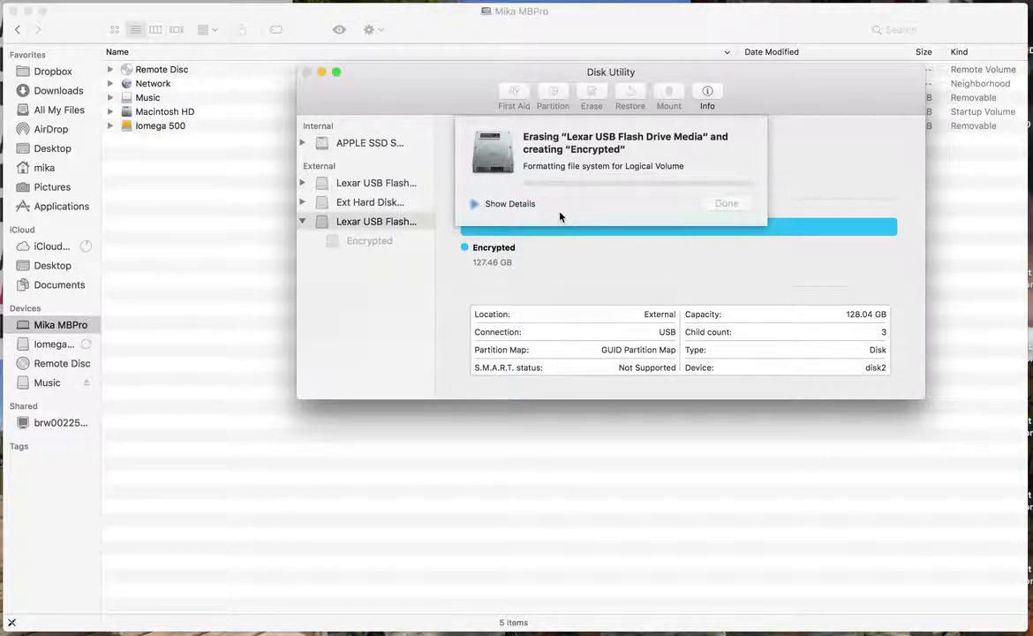
- Follow the detailed erase log and close the report once the operation succeeds
click(474, 204)
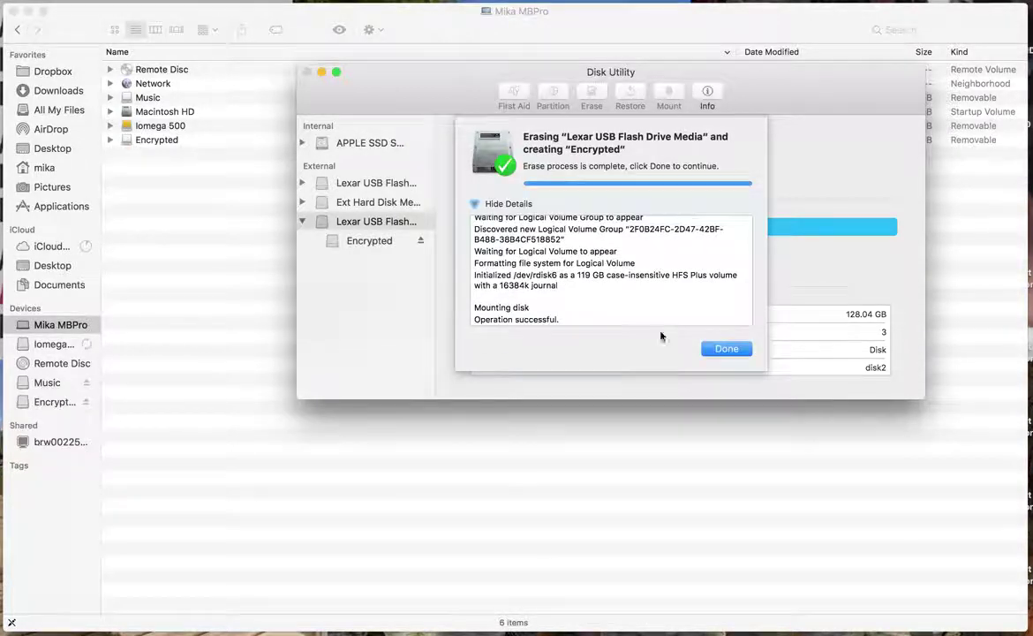
click(725, 350)
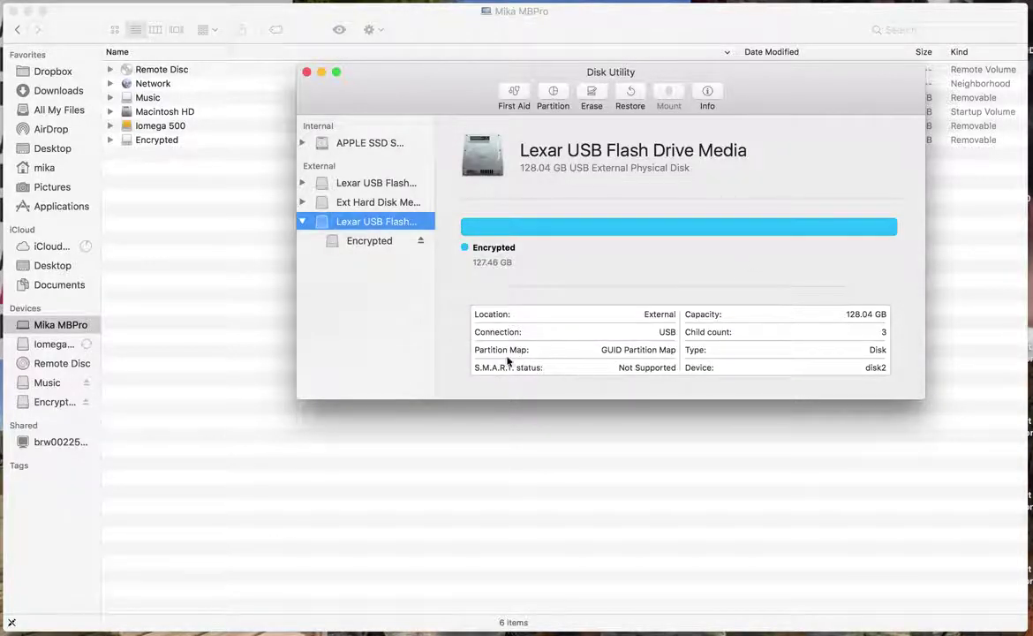
- Check the 127.32 GB Encrypted volume's details, then return to Finder to see it listed
click(373, 243)
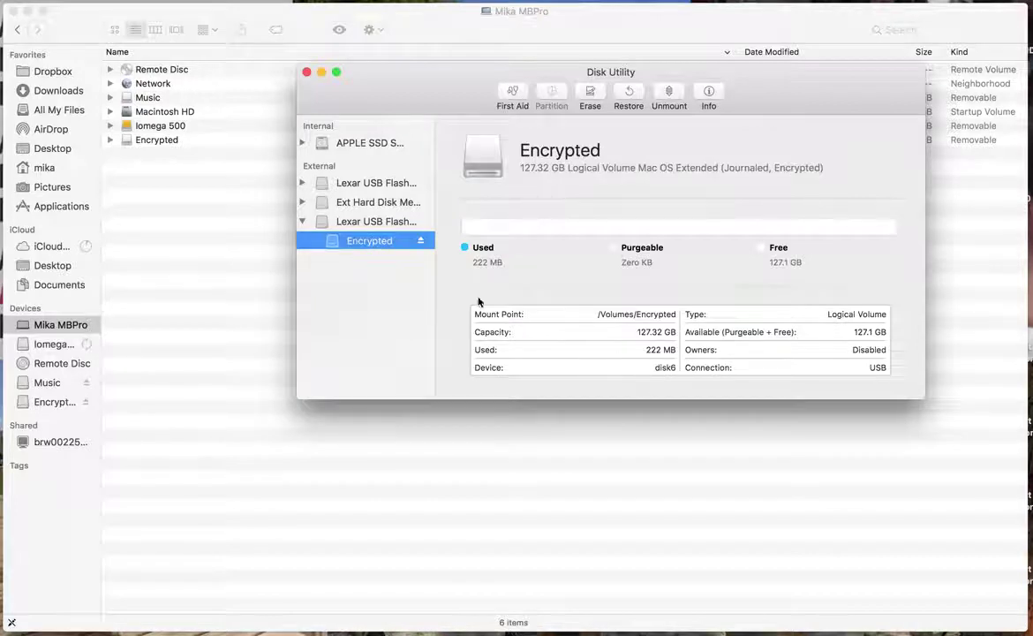
click(163, 148)
click(161, 141)
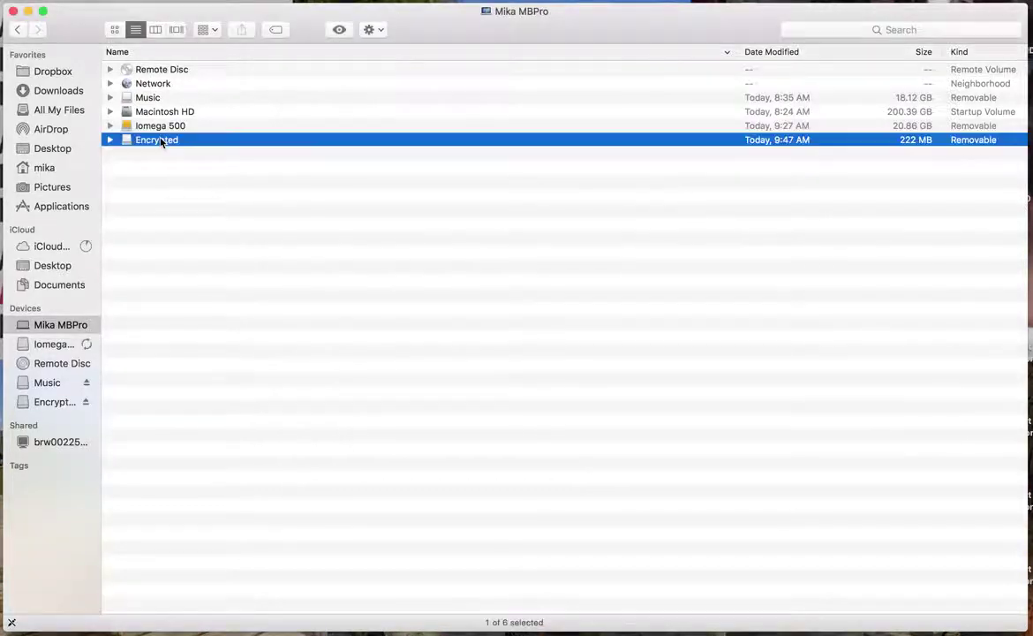
right_click(161, 140)
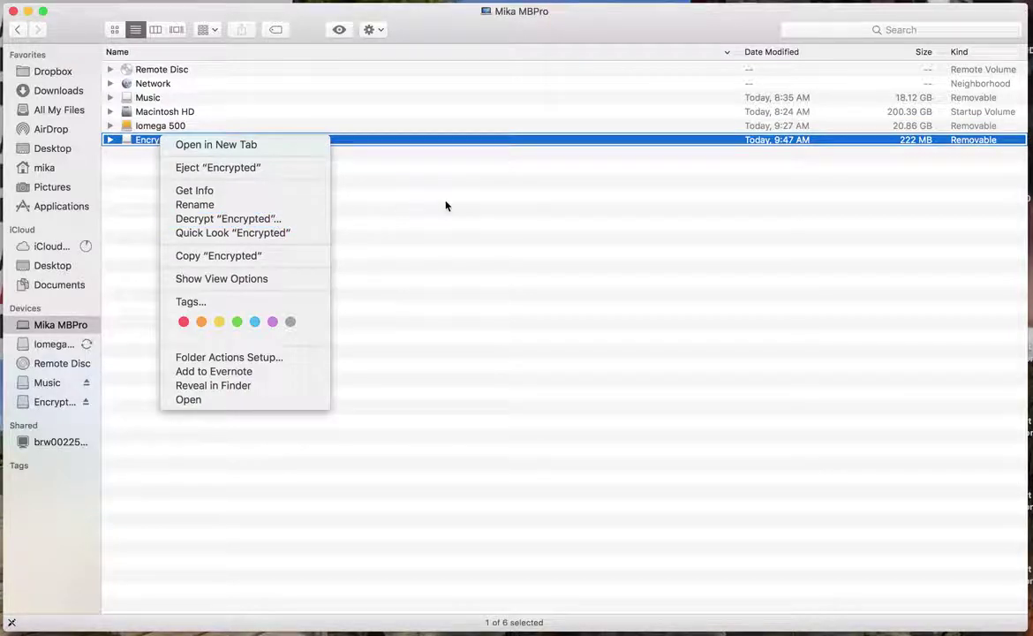
click(497, 217)
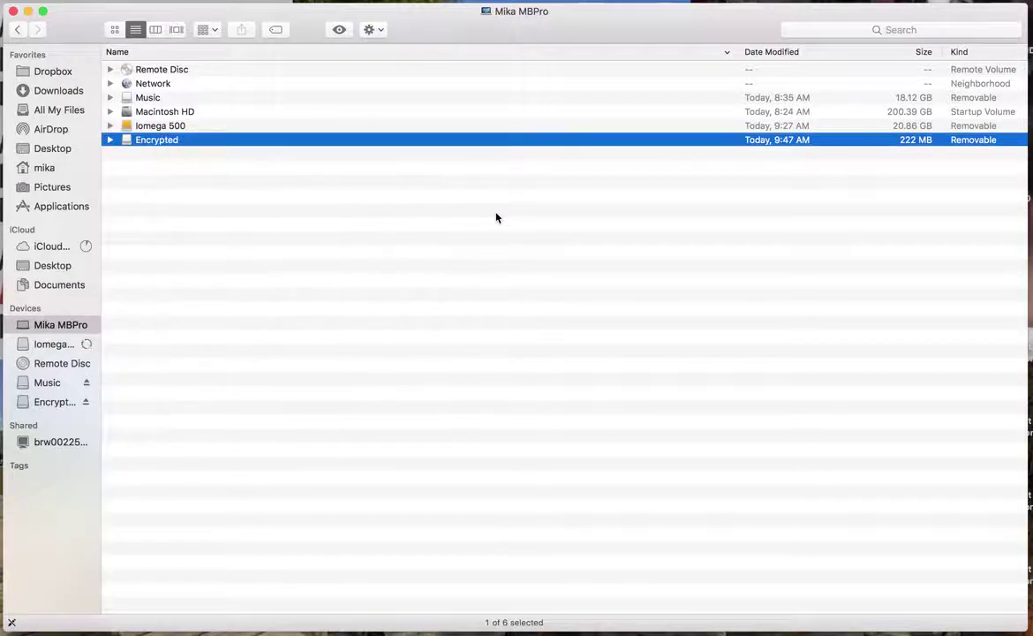
mouse_move(750, 623)
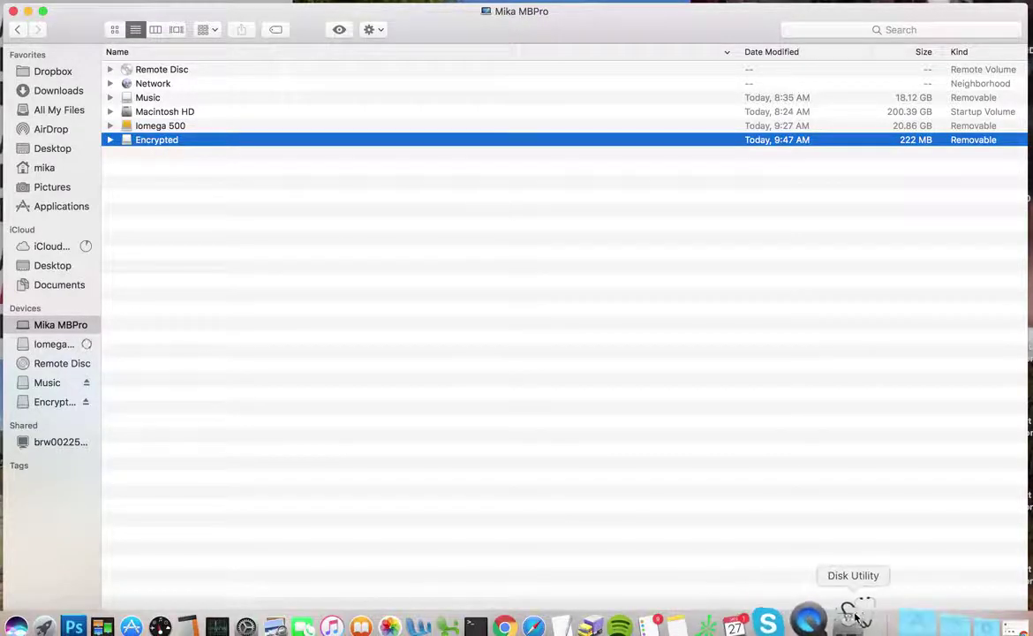
click(854, 618)
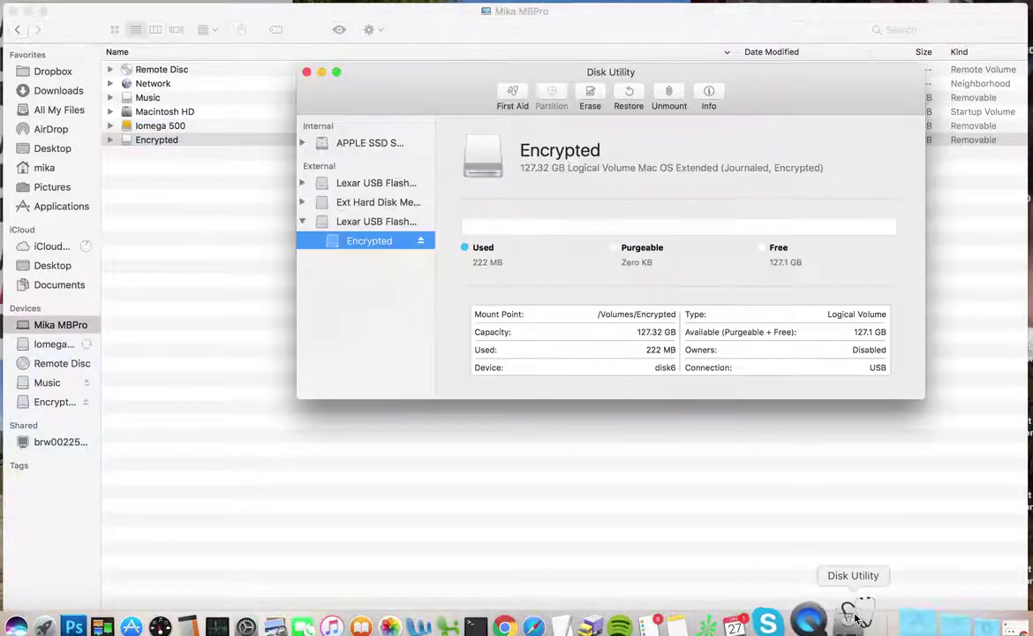
- Inspect the Lexar USB Flash Drive disk's full info showing it is not encrypted, then return to the Encrypted volume
click(378, 222)
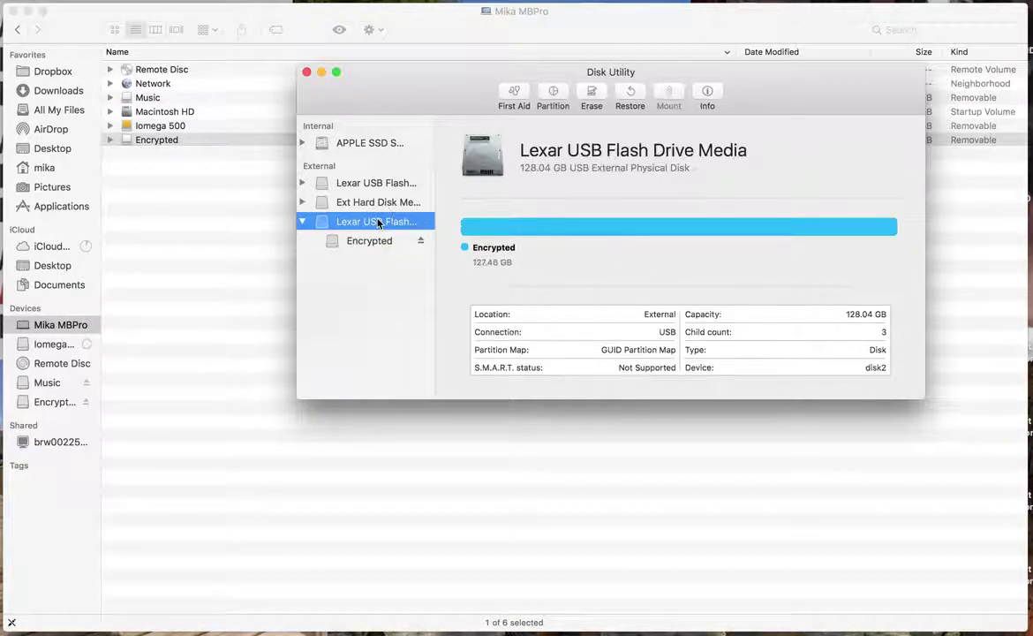
right_click(378, 222)
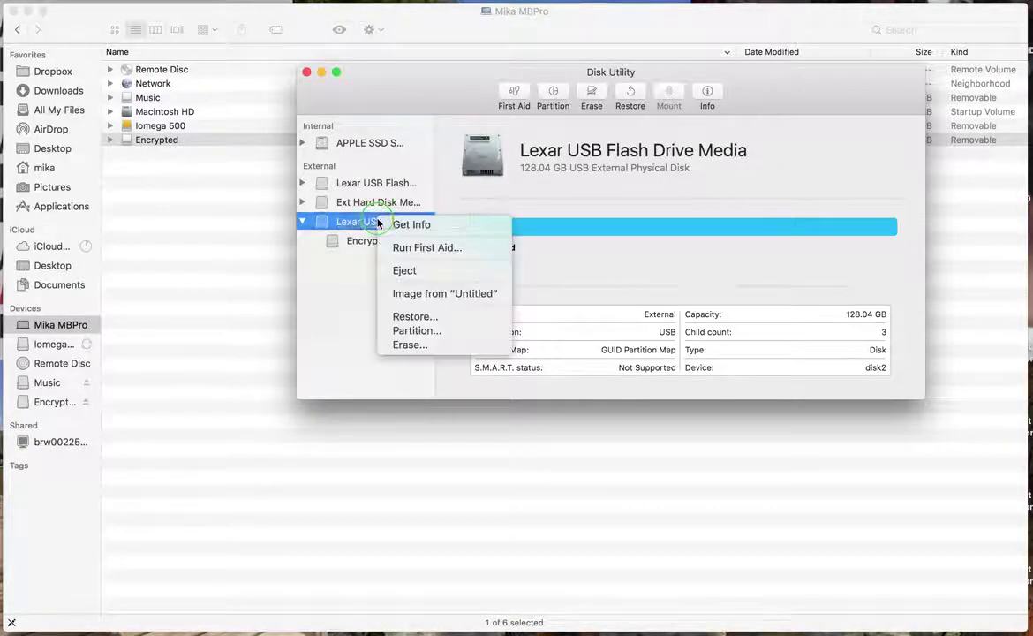
click(433, 227)
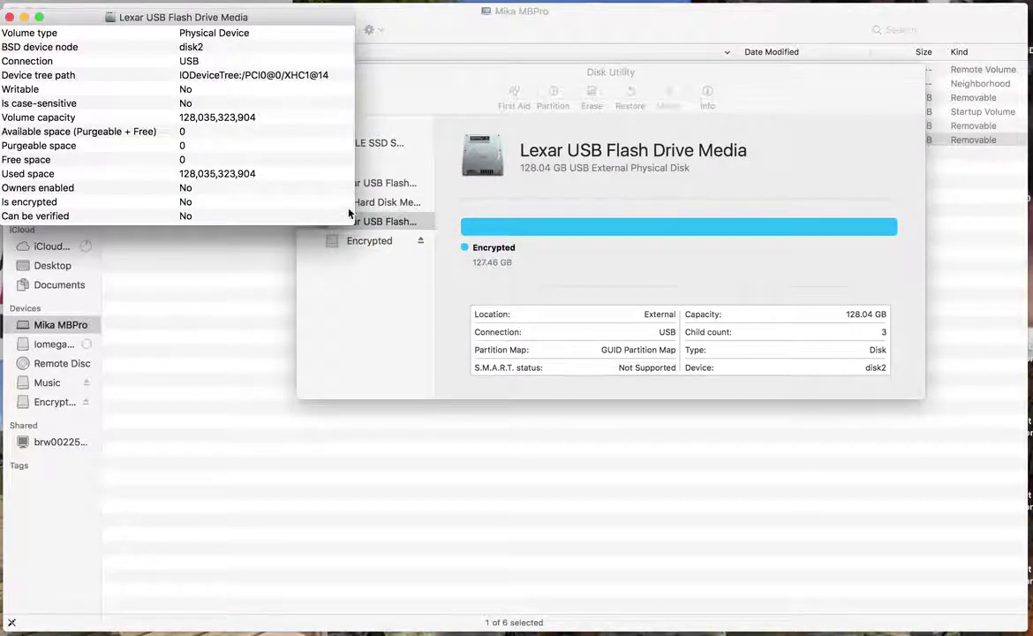
drag(347, 224, 417, 322)
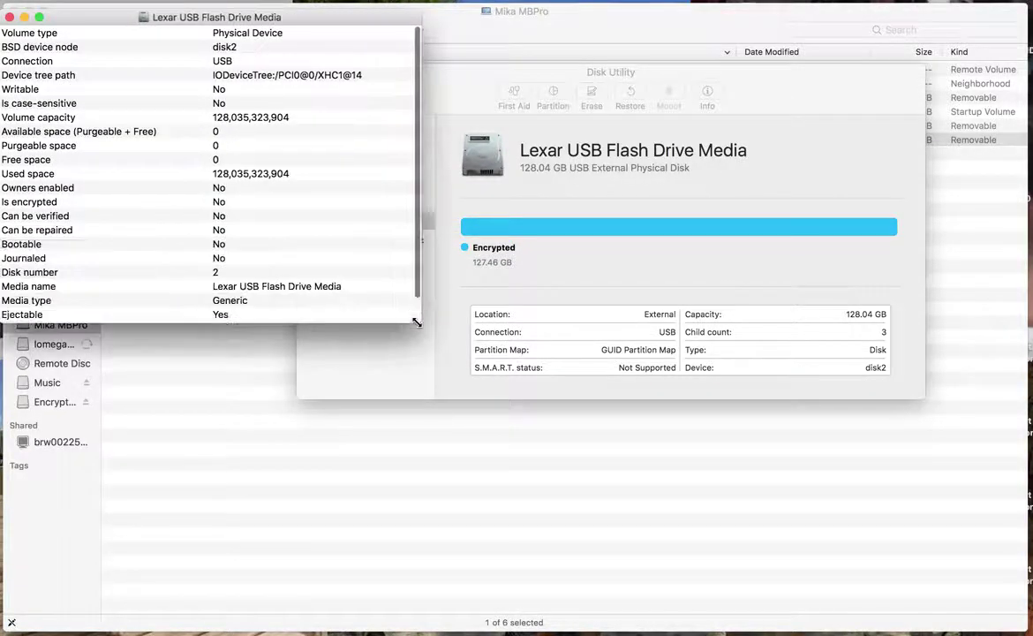
click(7, 17)
click(370, 244)
- Check the Encrypted volume's (disk6) info window shows 'Is encrypted: Yes', then close it
right_click(374, 245)
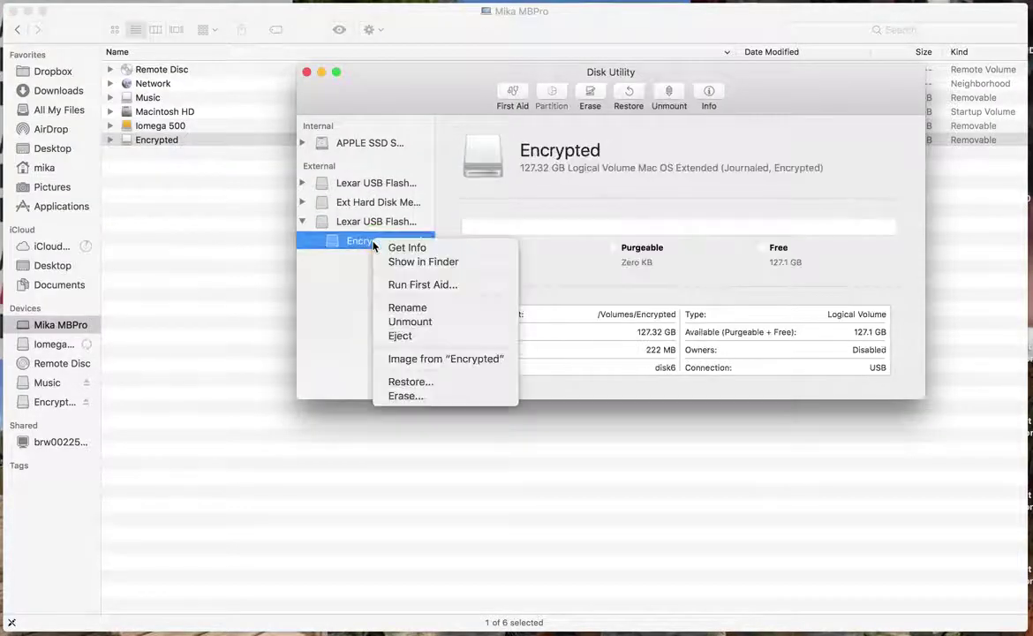
click(408, 248)
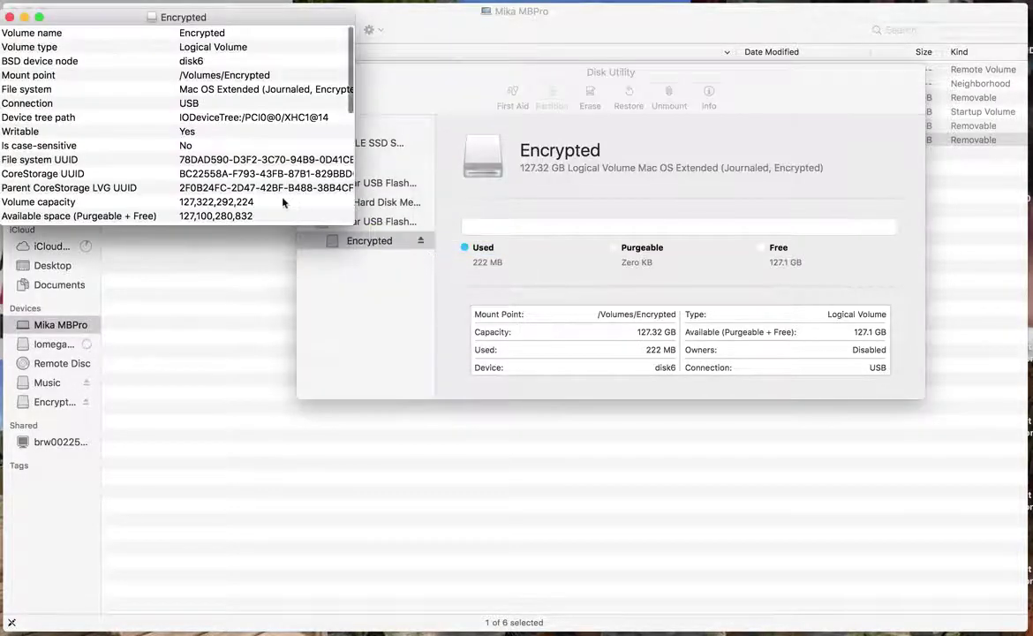
drag(353, 222, 499, 428)
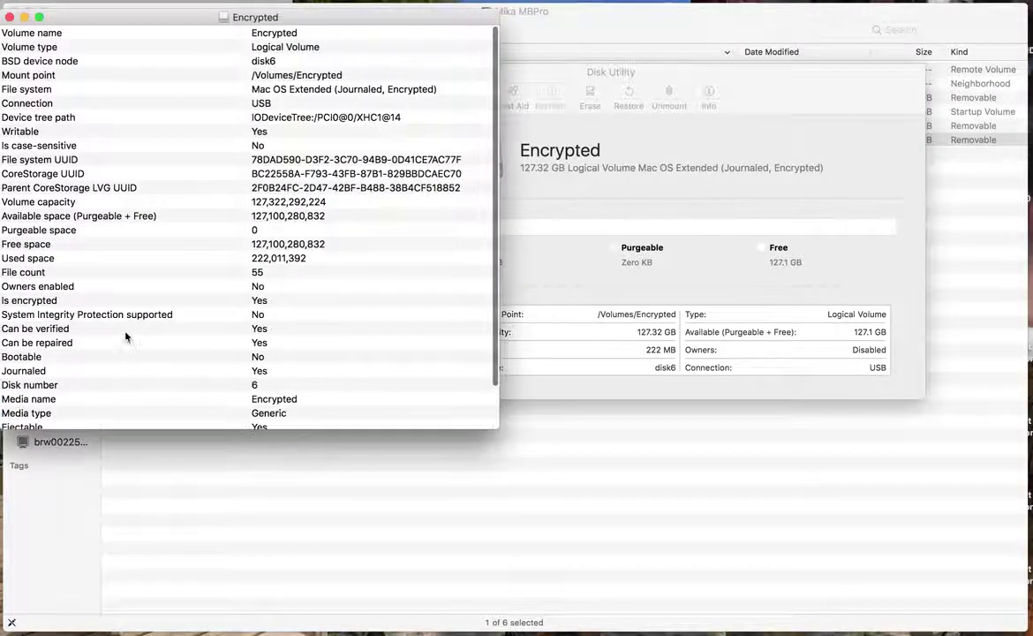
click(259, 300)
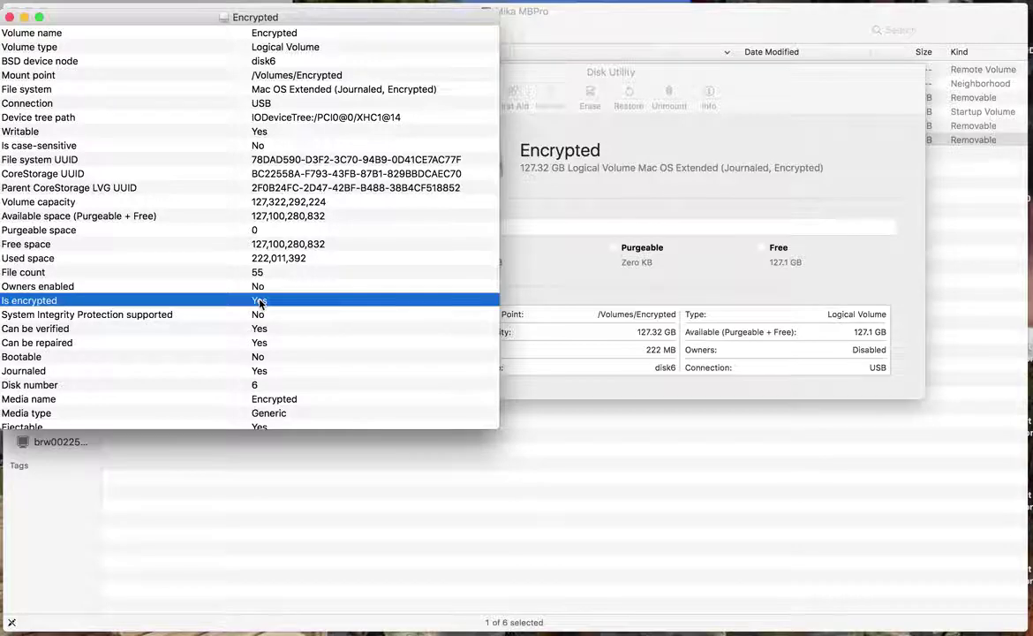
click(11, 18)
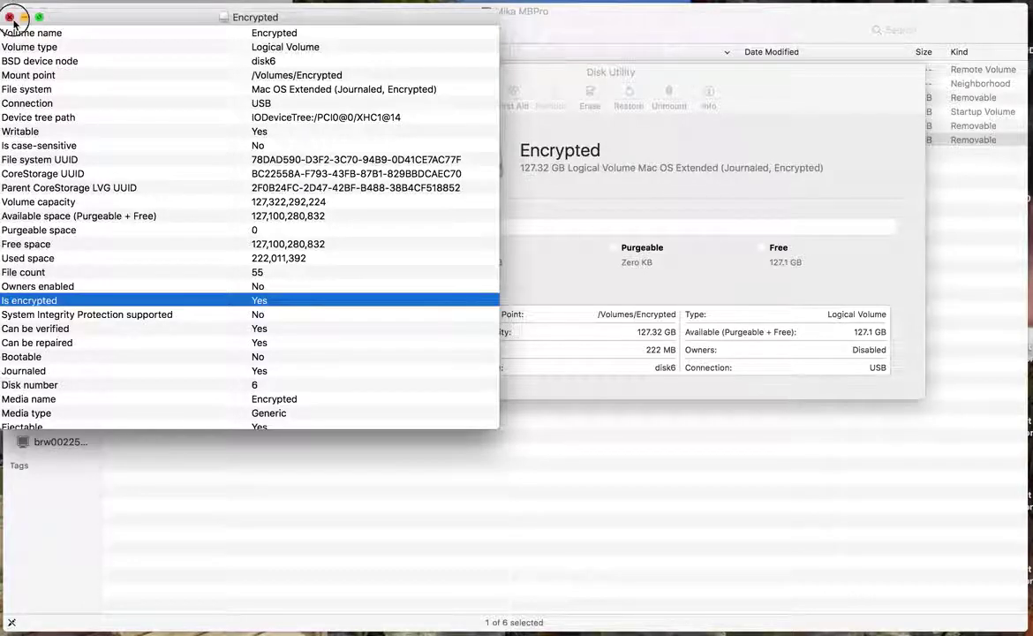